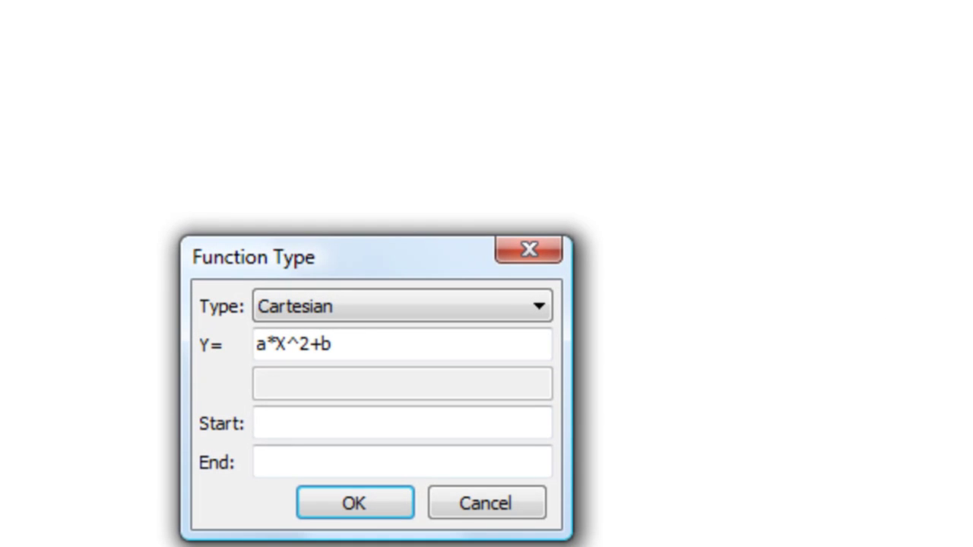
Step: Replace the default a*X^2+b with f(x) and plot the Cartesian curve Y=f(X)
left_click_drag(373, 346, 249, 338)
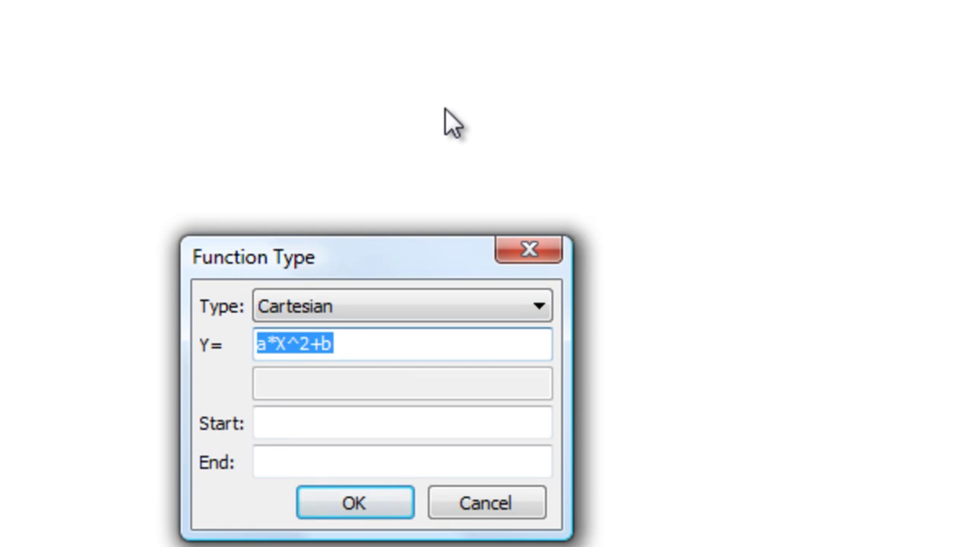
type("f")
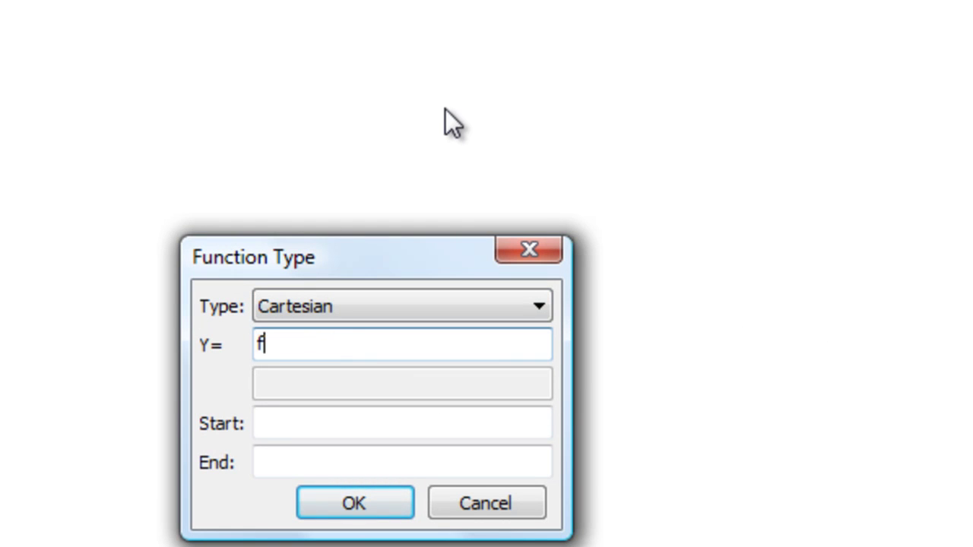
type("(x)")
left_click(368, 514)
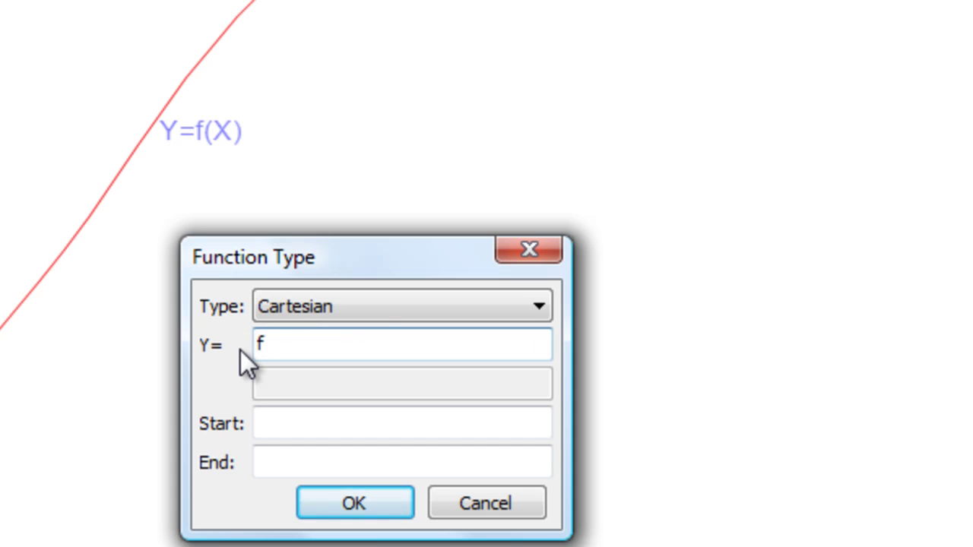
Step: Plot two more Cartesian curves, Y=f'(x) and Y=f''(x), replacing the default formula each time
type("'(x)")
left_click(356, 498)
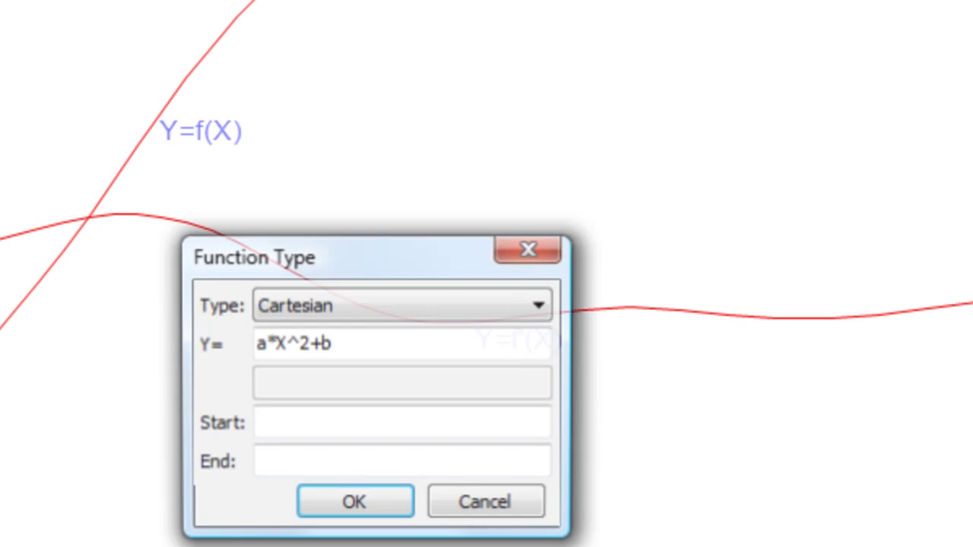
left_click(352, 344)
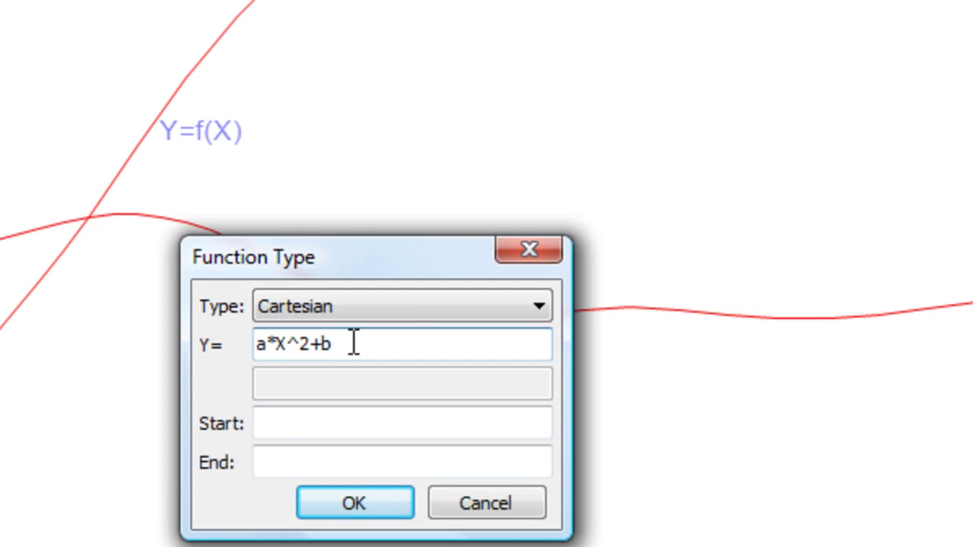
left_click_drag(354, 344, 253, 354)
type("f")
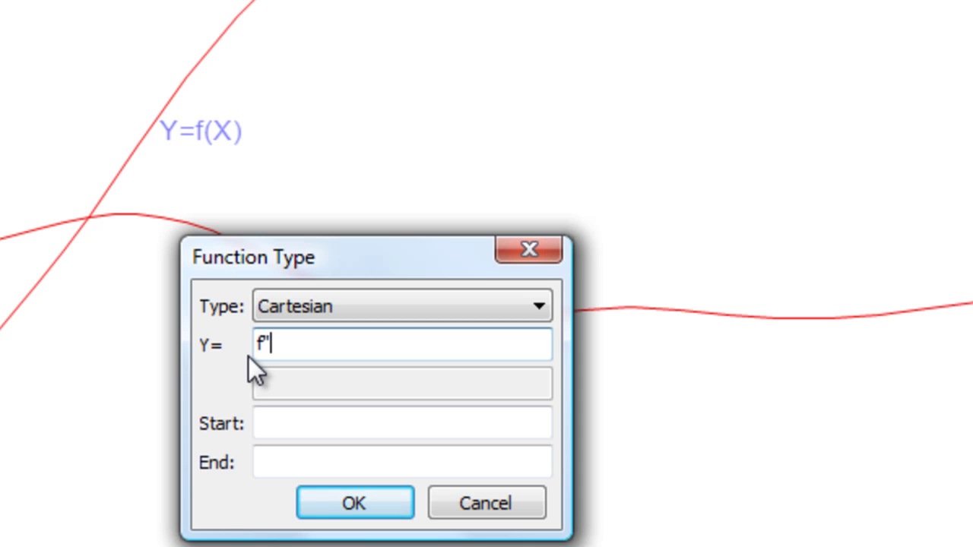
type("''(x)")
left_click(349, 503)
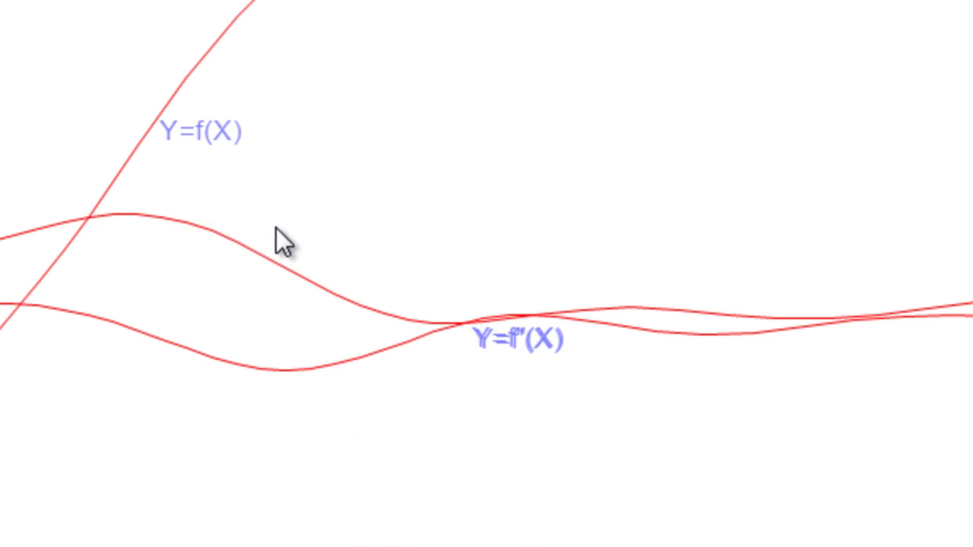
Step: Set the hump-shaped first-derivative curve's line color to blue (0,0,255)
left_click(256, 252)
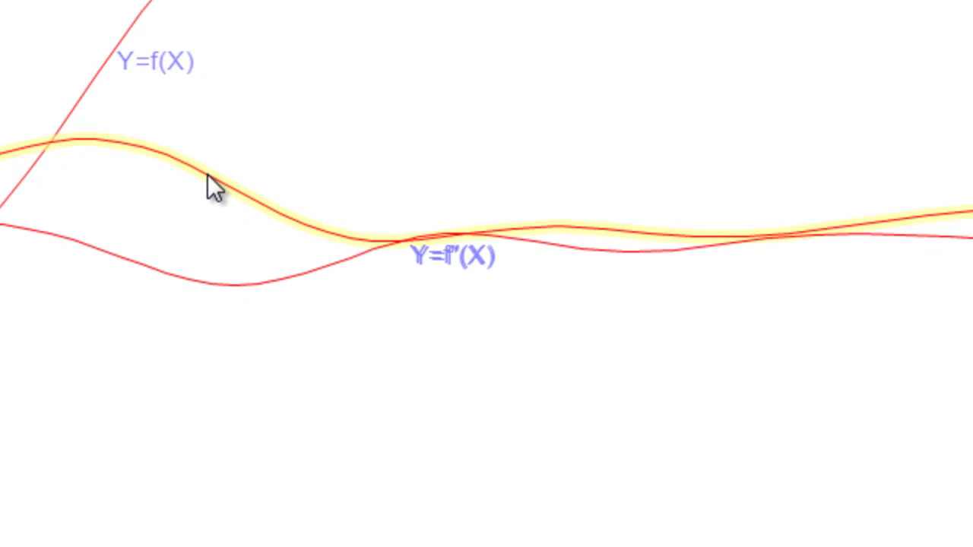
right_click(256, 251)
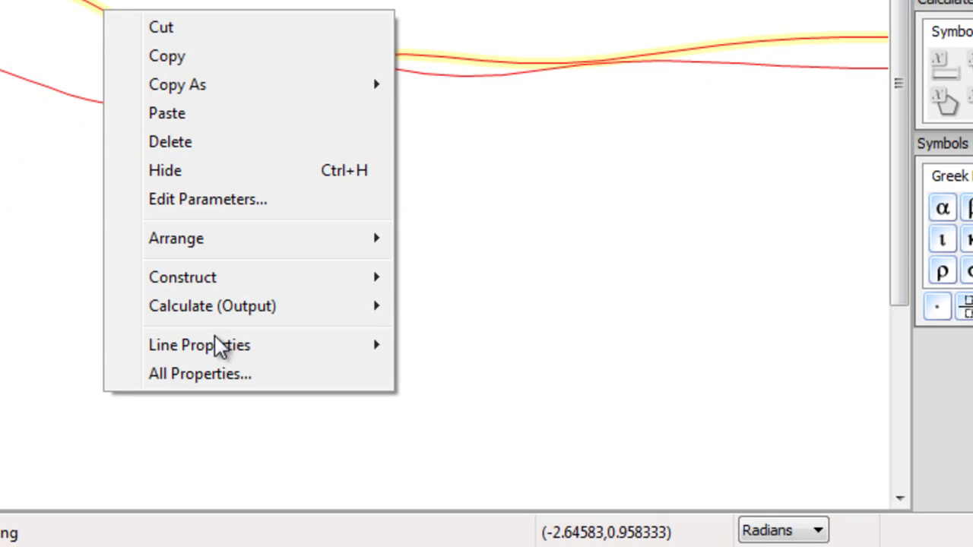
mouse_move(217, 351)
mouse_move(477, 351)
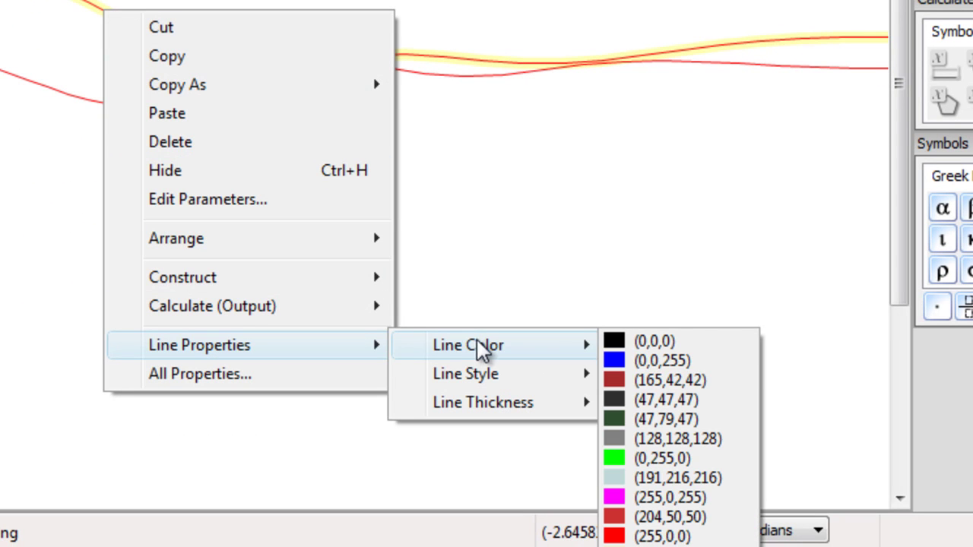
left_click(624, 362)
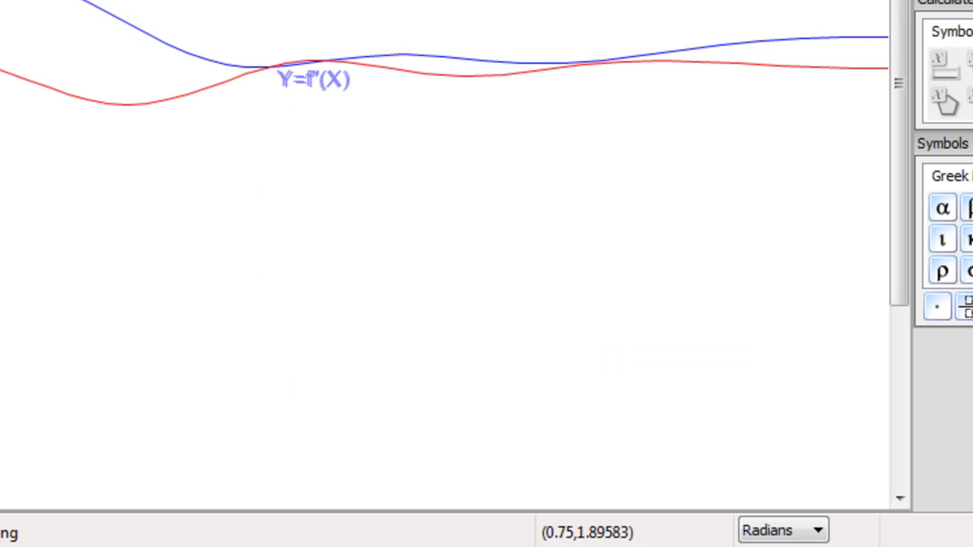
Step: Set the second-derivative curve's line color to green (0,255,0)
left_click(162, 101)
right_click(162, 100)
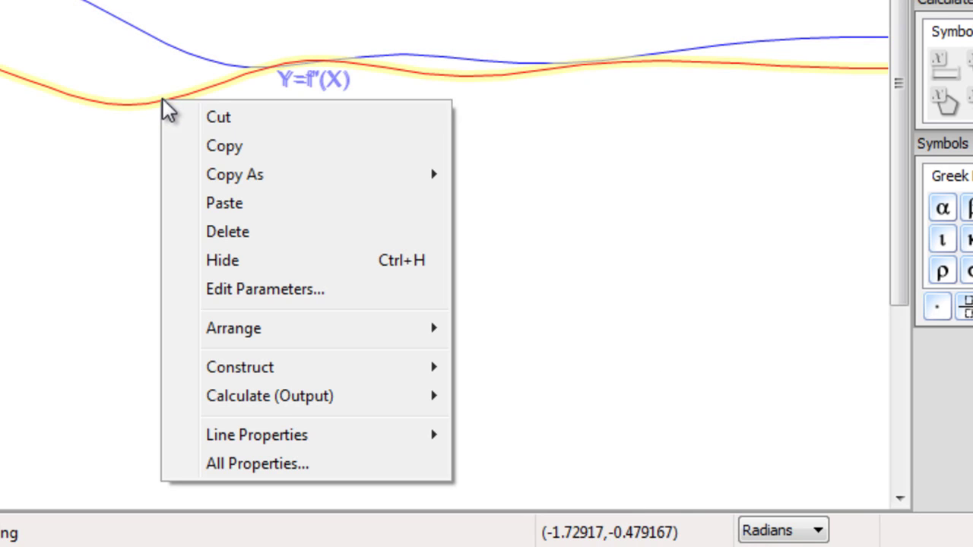
mouse_move(410, 439)
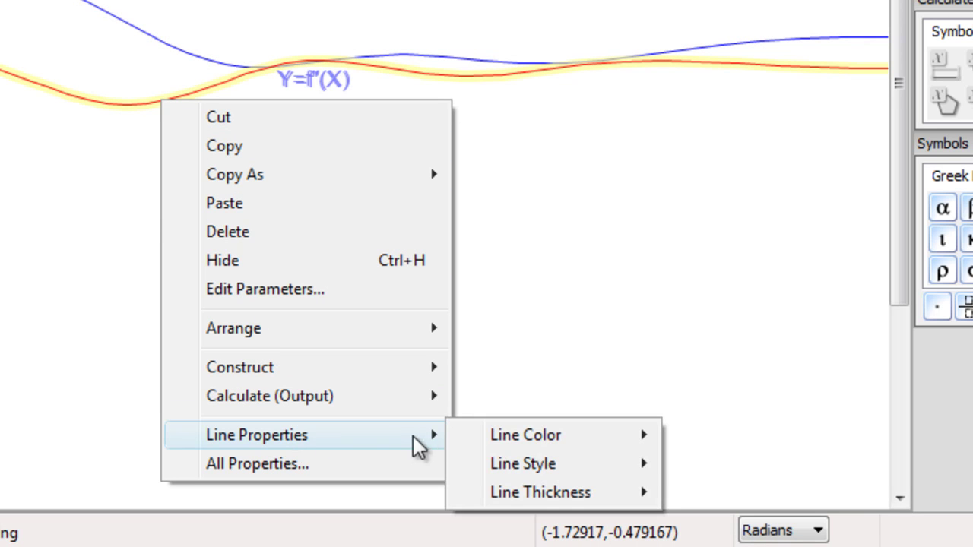
mouse_move(532, 437)
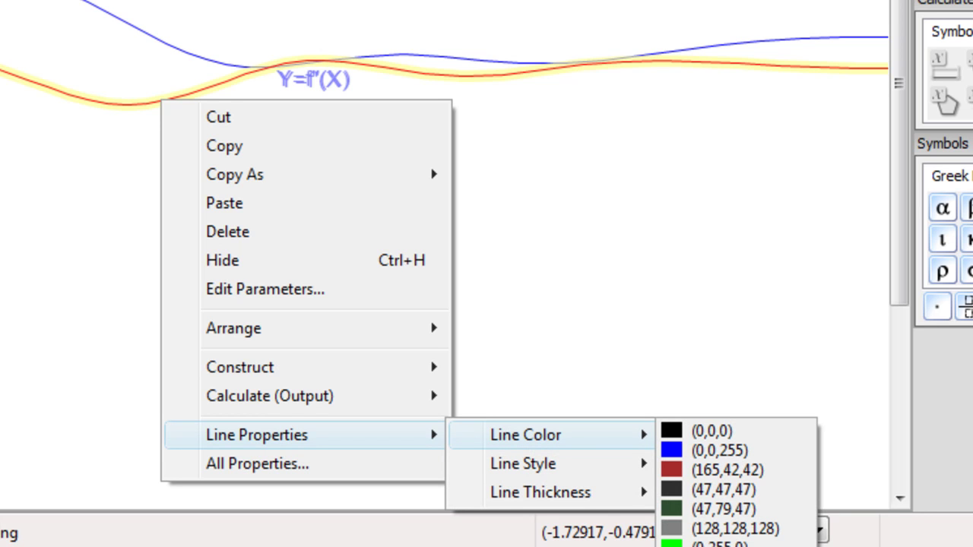
left_click(714, 544)
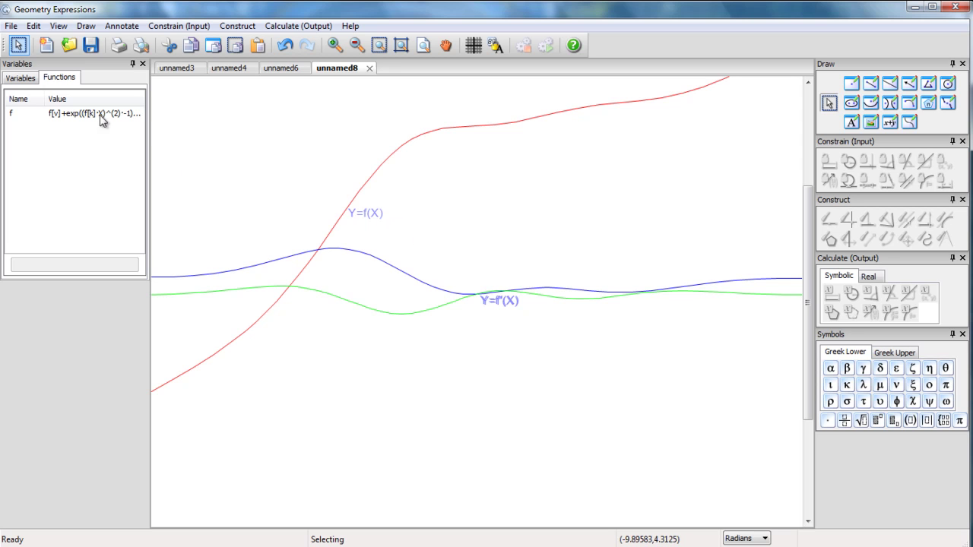
Step: In the Functions tab, replace function f's definition with cos(2*x)
left_click(23, 81)
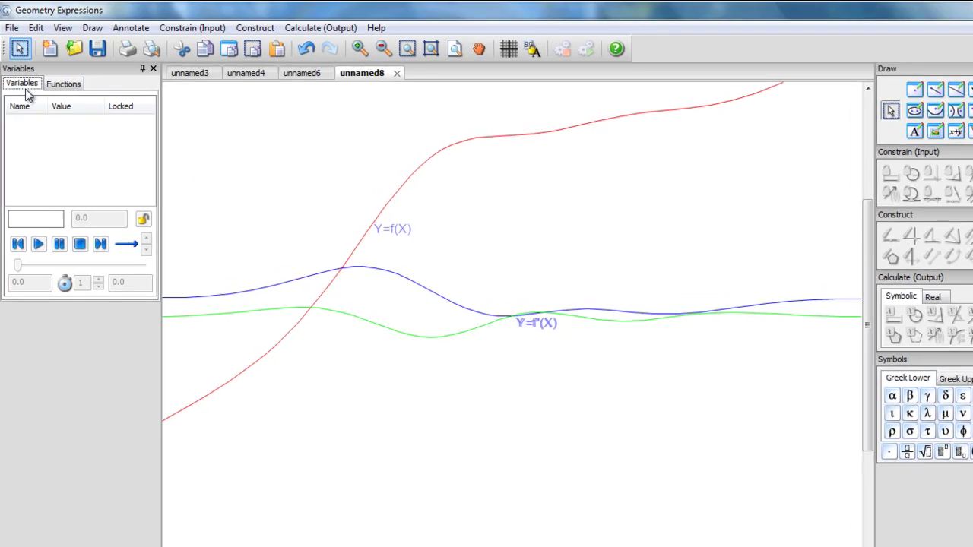
left_click(58, 82)
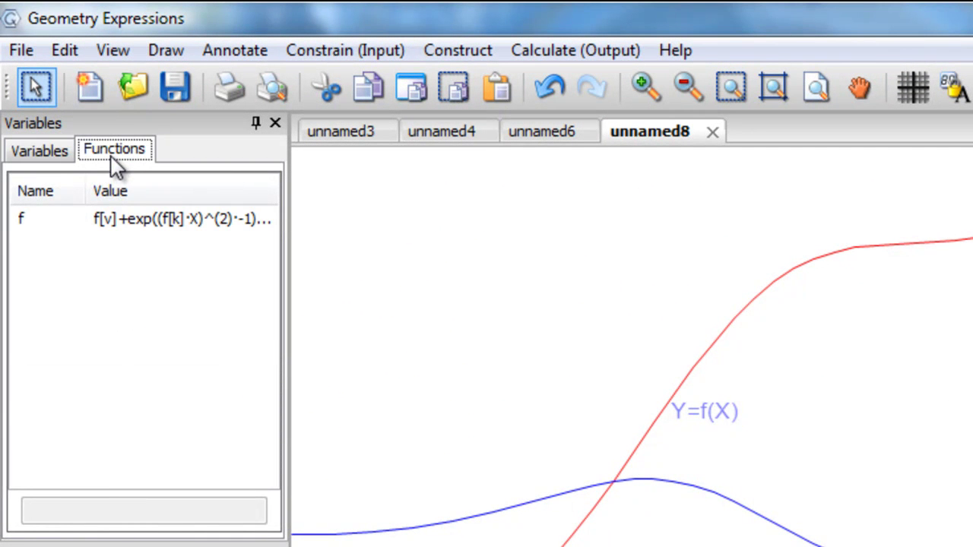
left_click(57, 224)
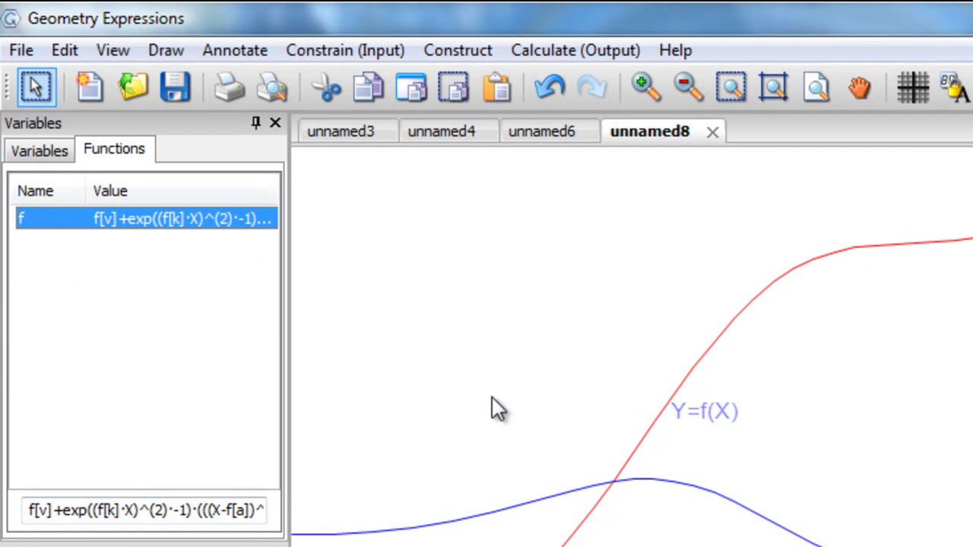
left_click_drag(26, 509, 311, 514)
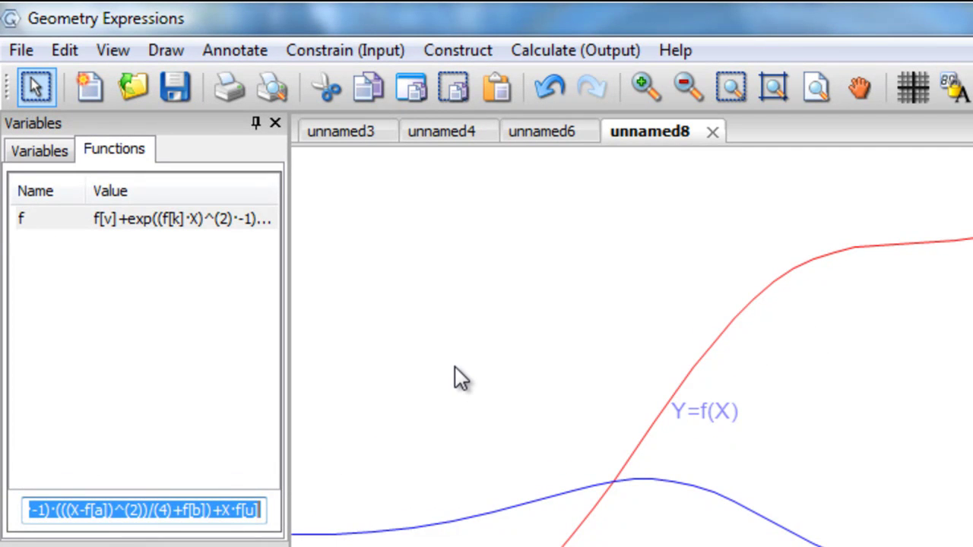
type("cos(2")
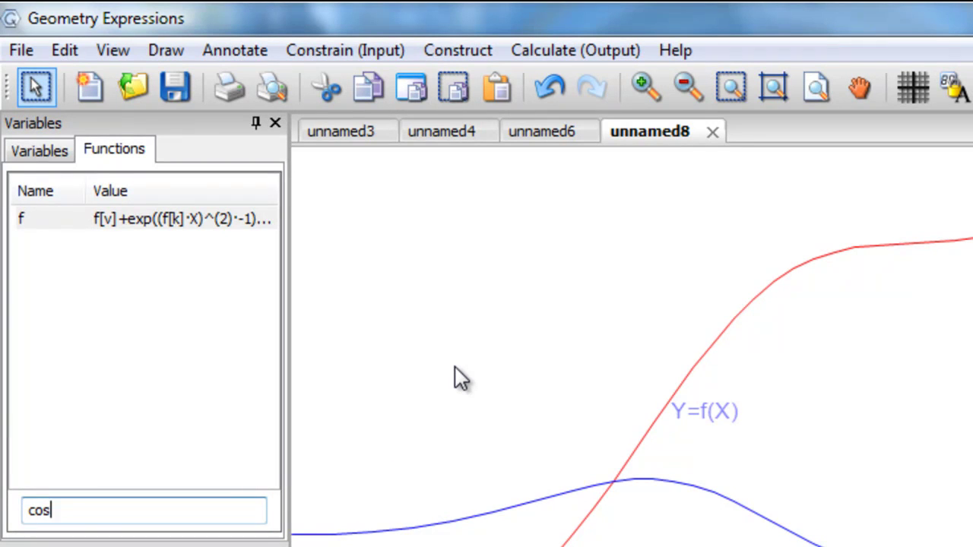
type("*x)")
Step: Commit f = cos(2*x) and turn on the coordinate axes on the graph
key("Return")
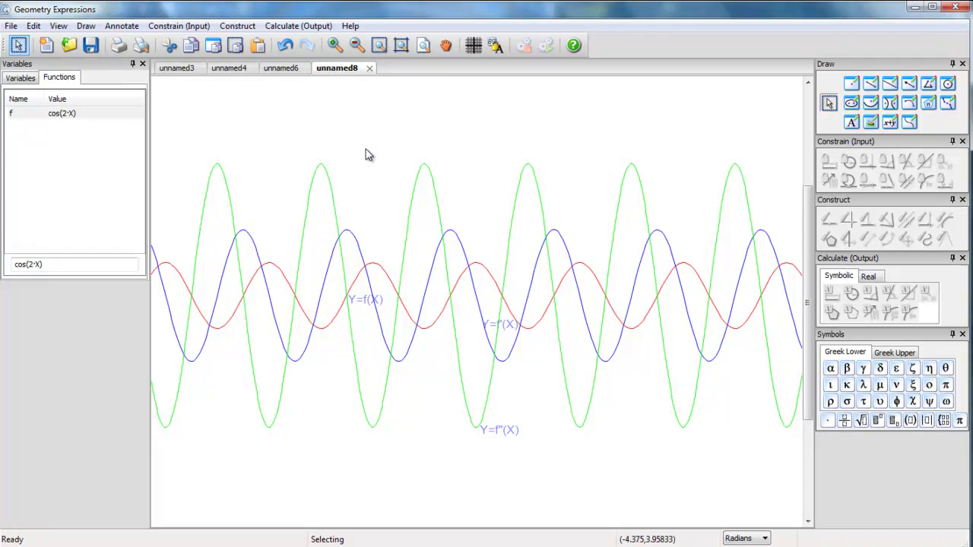
left_click(473, 45)
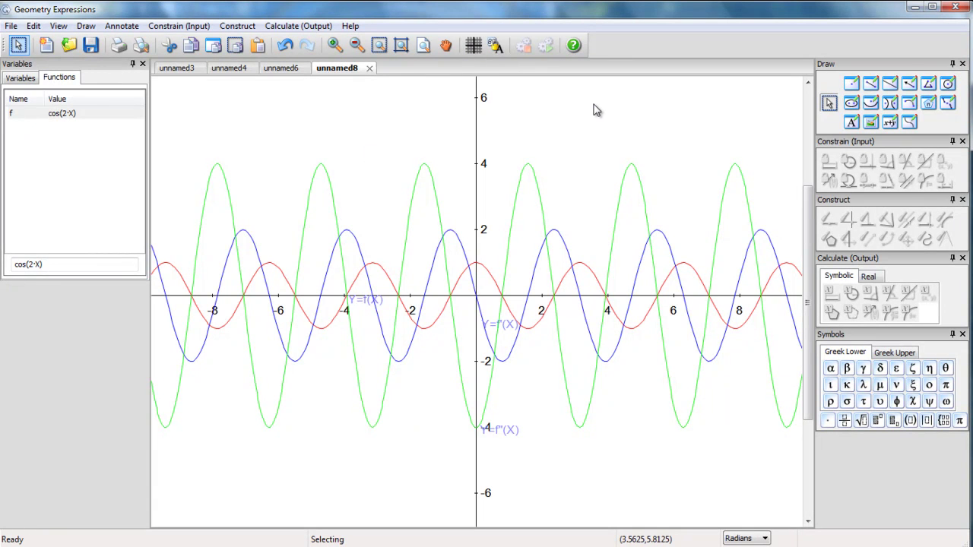
left_click(13, 27)
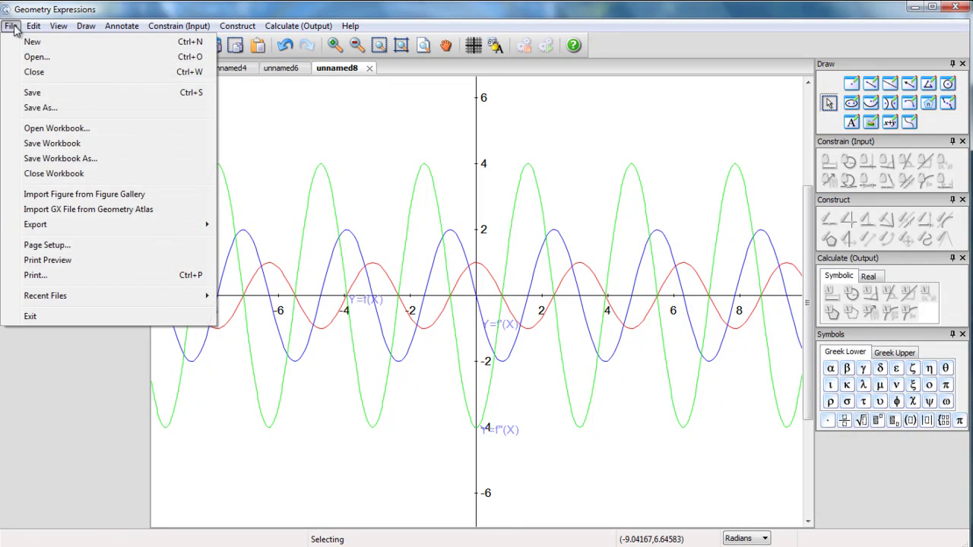
mouse_move(75, 228)
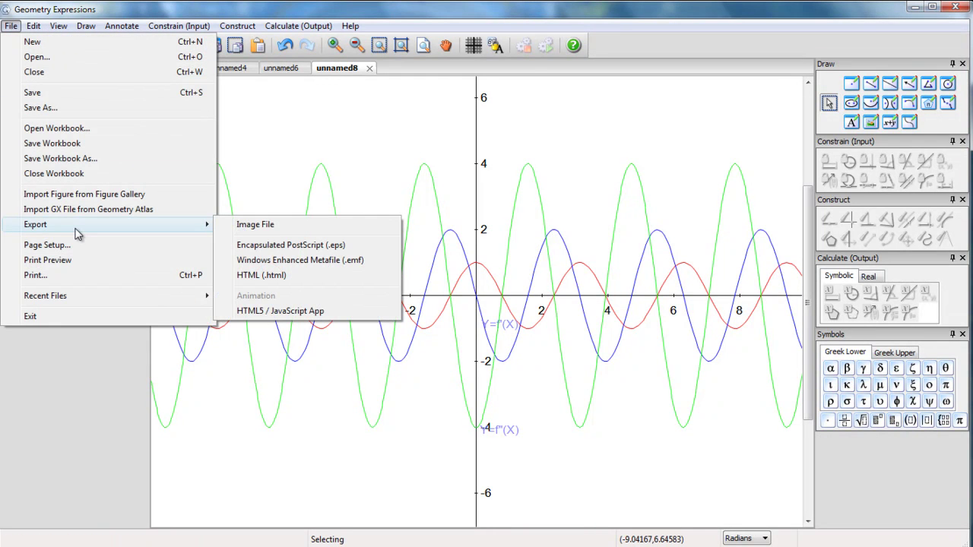
Step: Start the HTML5 JavaScript app export with Auto-scale set to False
left_click(295, 313)
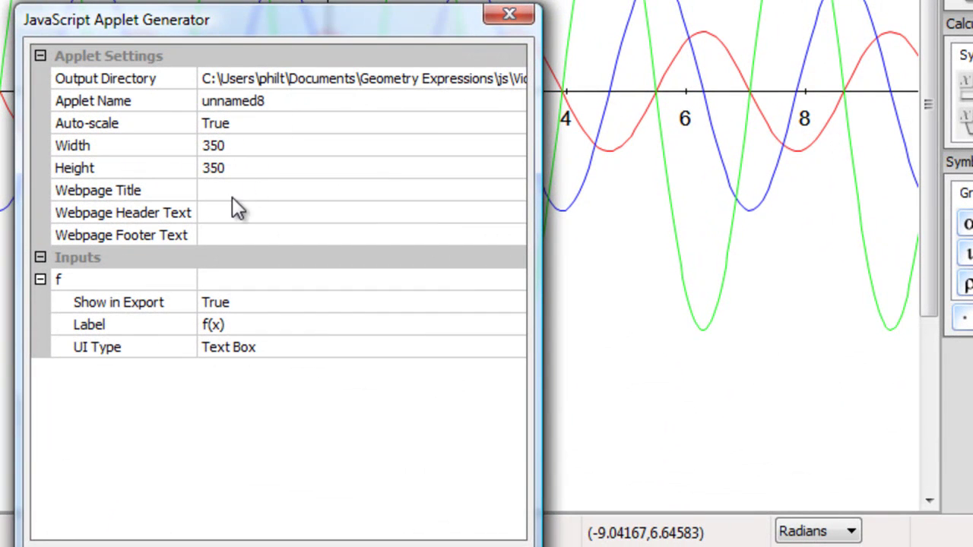
left_click(237, 124)
left_click(514, 128)
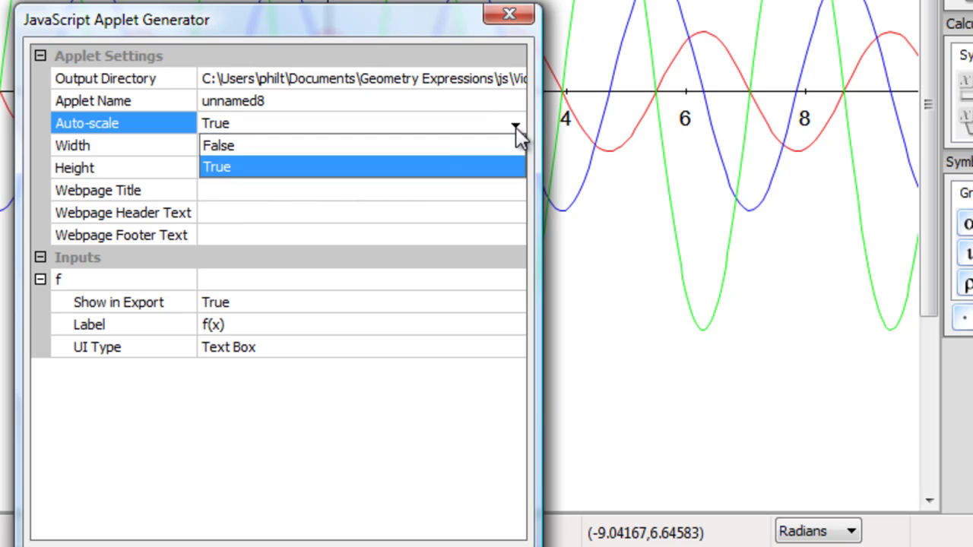
left_click(434, 142)
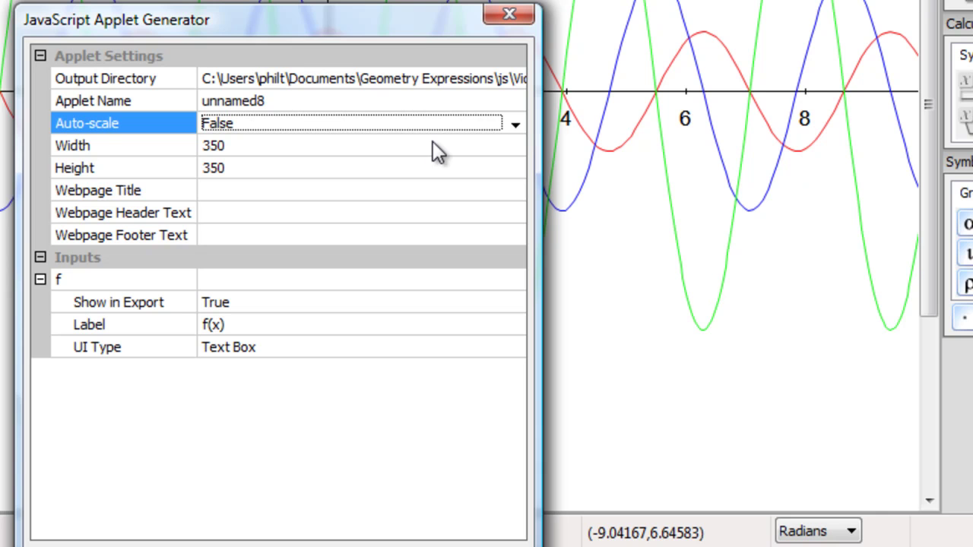
Step: Title the webpage 'First and second derivatives' and keep f(x) as a Text Box input
left_click(226, 190)
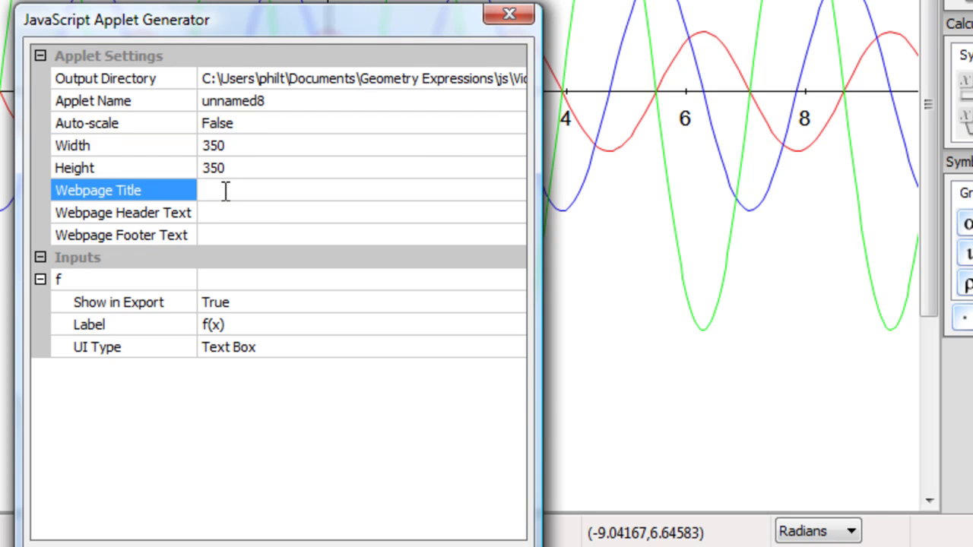
type("First and se")
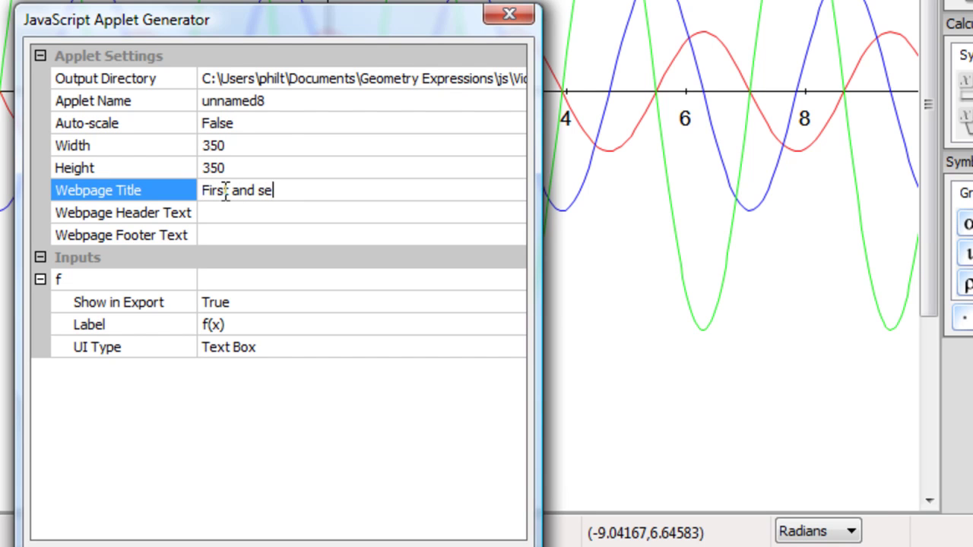
type("cond derivatives")
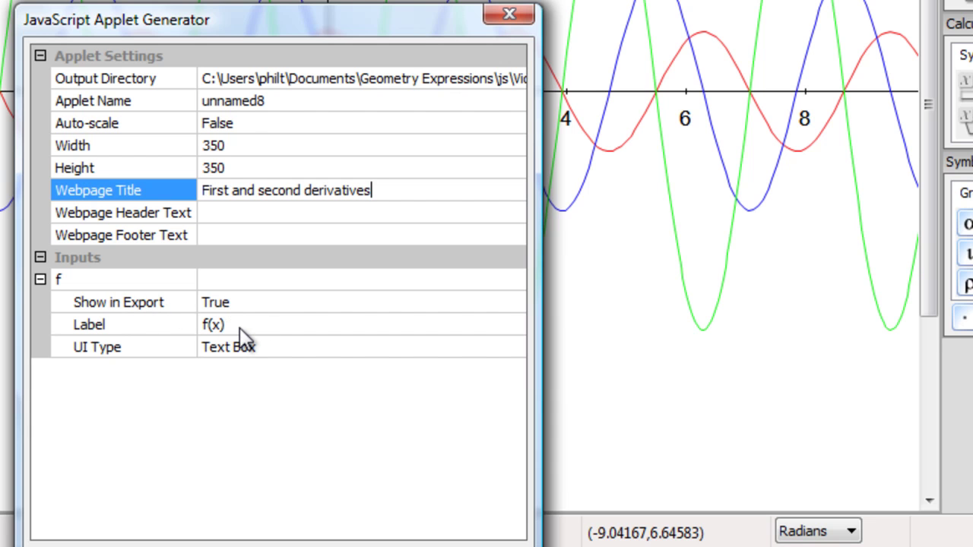
left_click(273, 351)
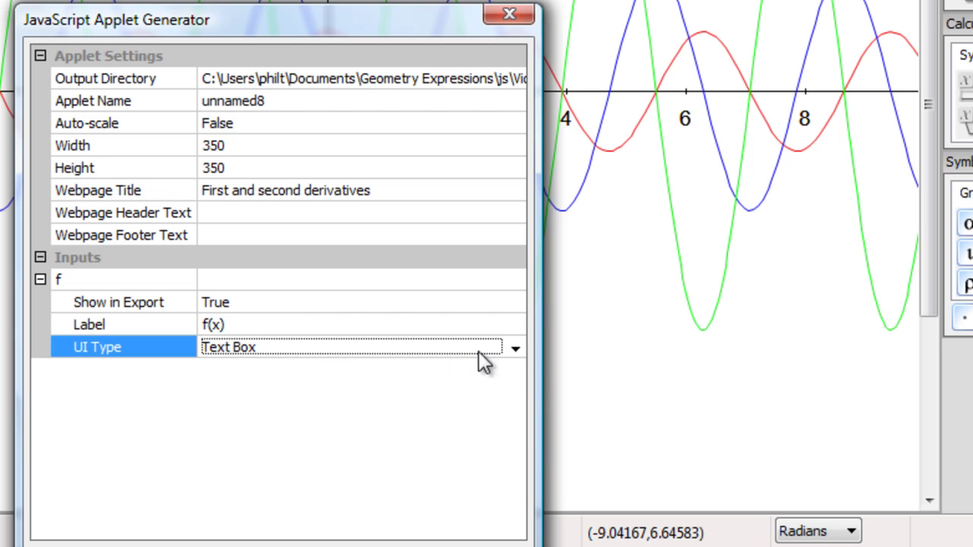
left_click(515, 348)
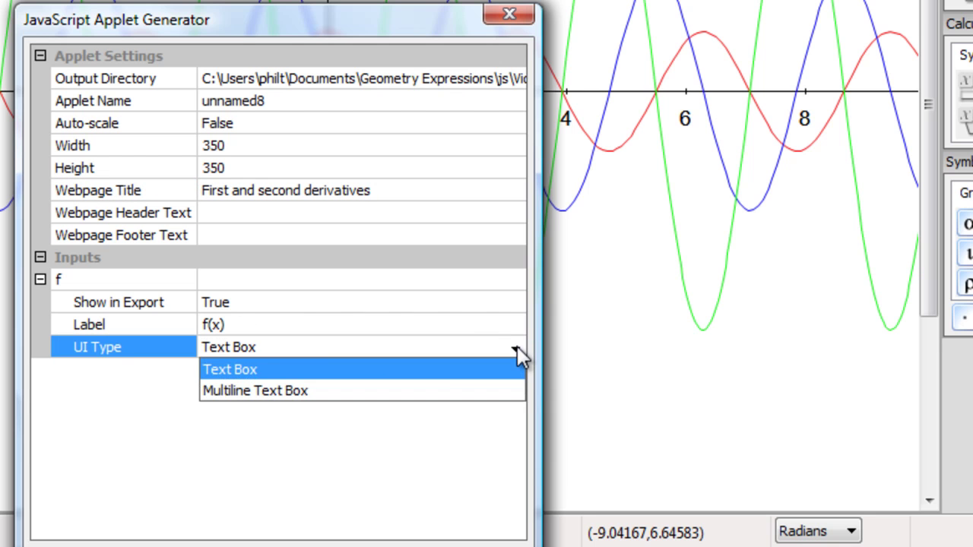
left_click(423, 369)
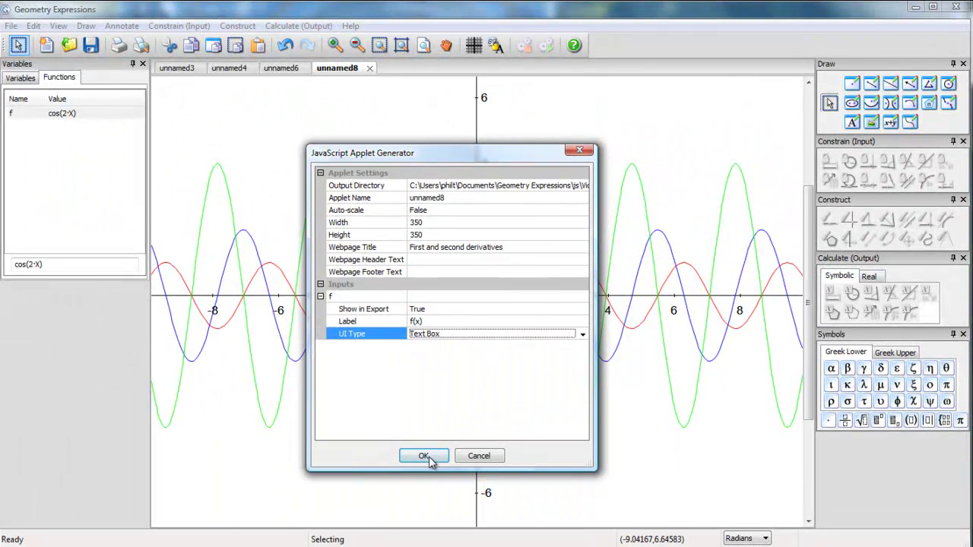
Step: Export the graph area as the HTML5 app and open unnamed8.html in Firefox
left_click(424, 456)
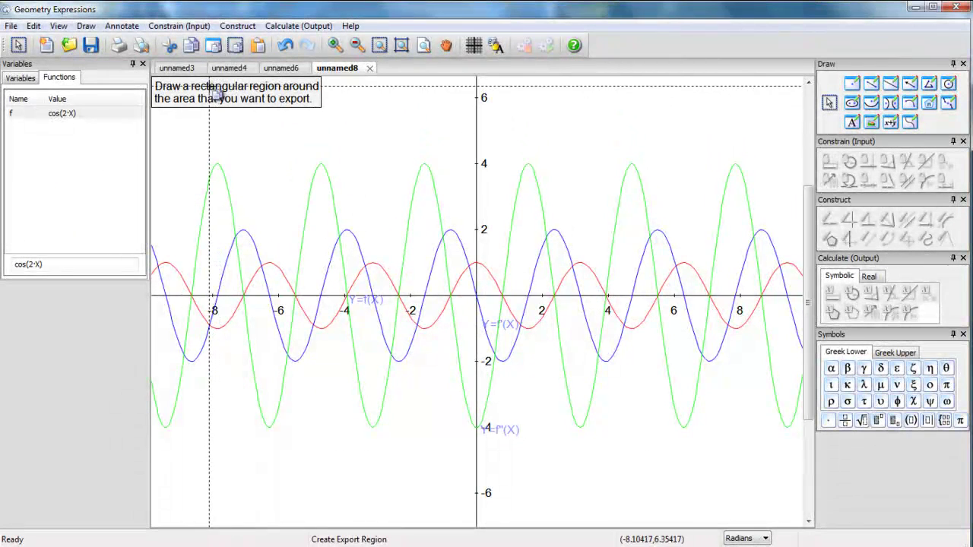
mouse_move(209, 86)
left_mouse_down()
mouse_move(513, 363)
mouse_move(751, 510)
left_mouse_up()
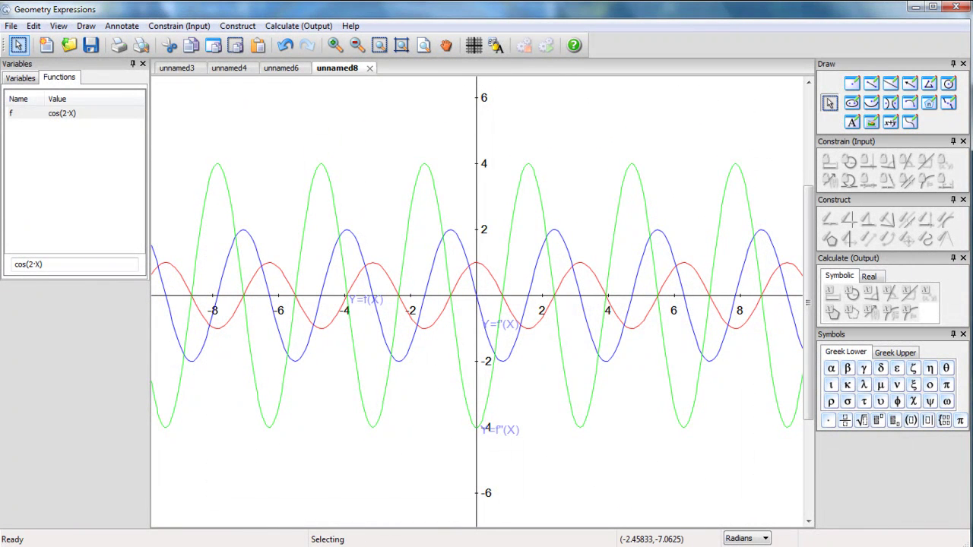
key("alt+Tab")
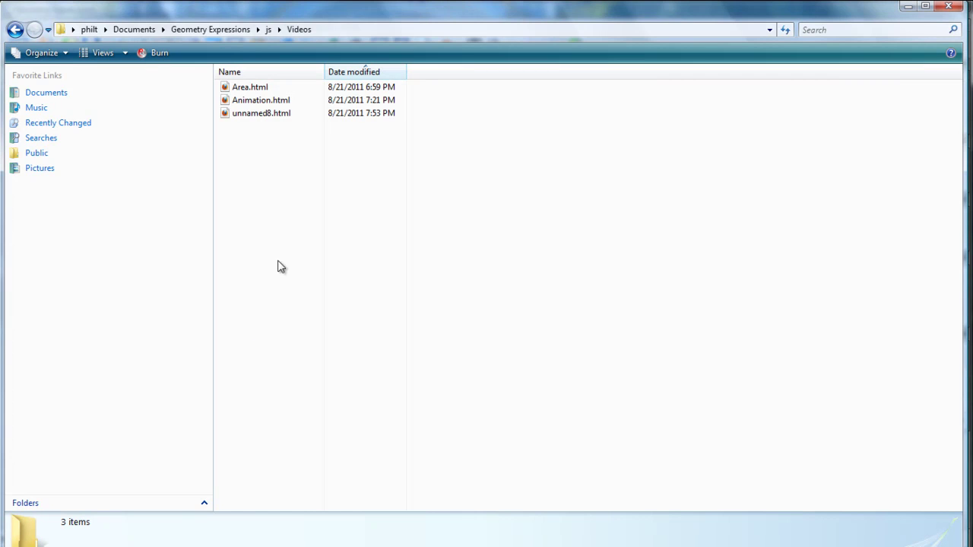
double_click(263, 116)
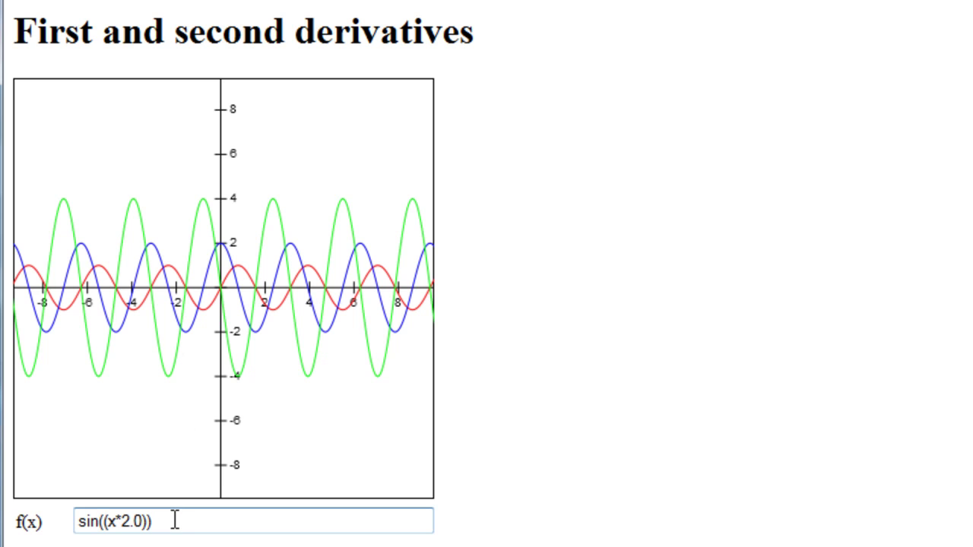
Step: Append *x^2 to f(x), then rewrite the x^2 term as pow(x,2)
type("*")
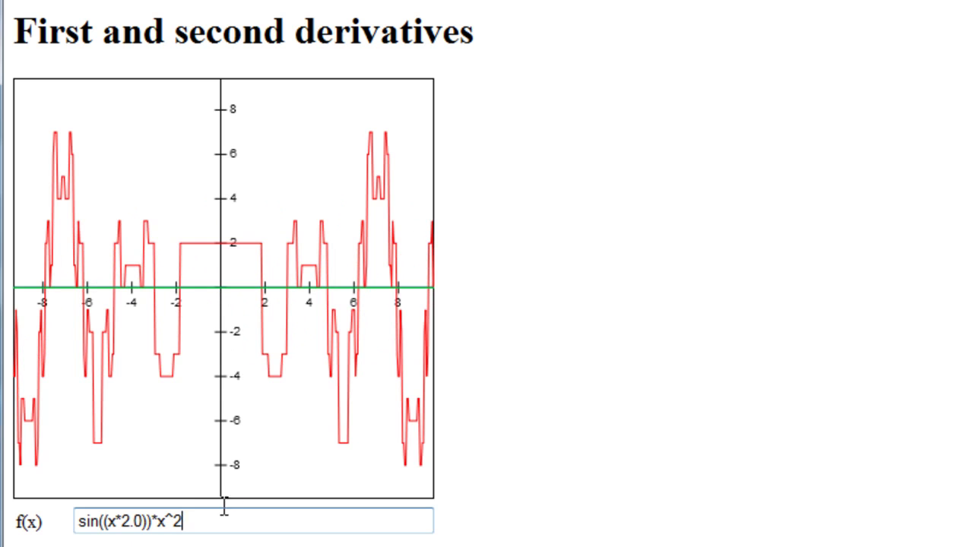
left_click_drag(158, 520, 187, 520)
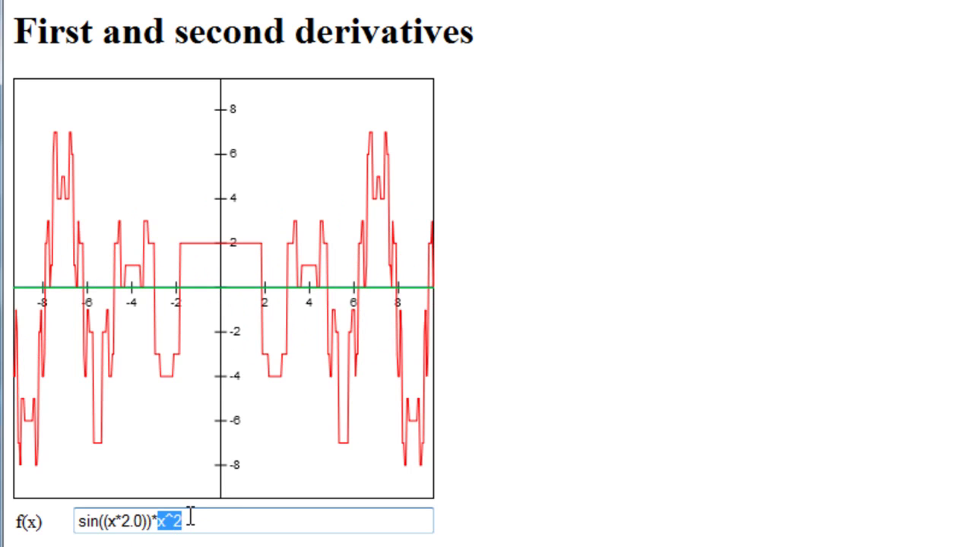
type("pow(x")
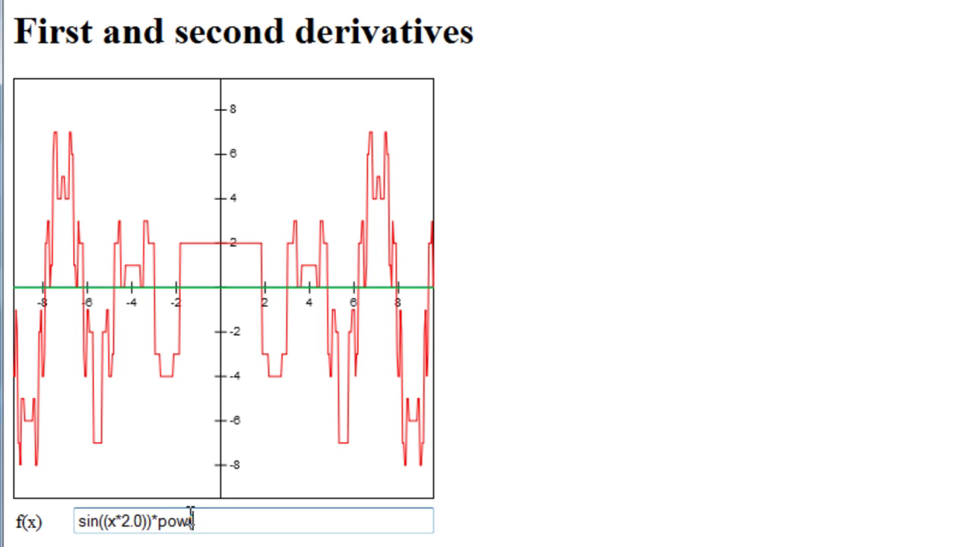
type(",2)")
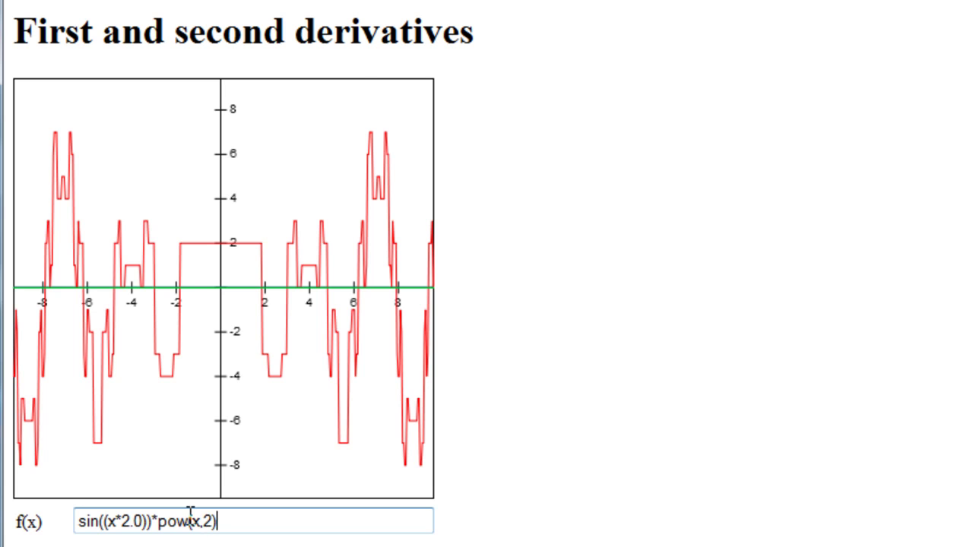